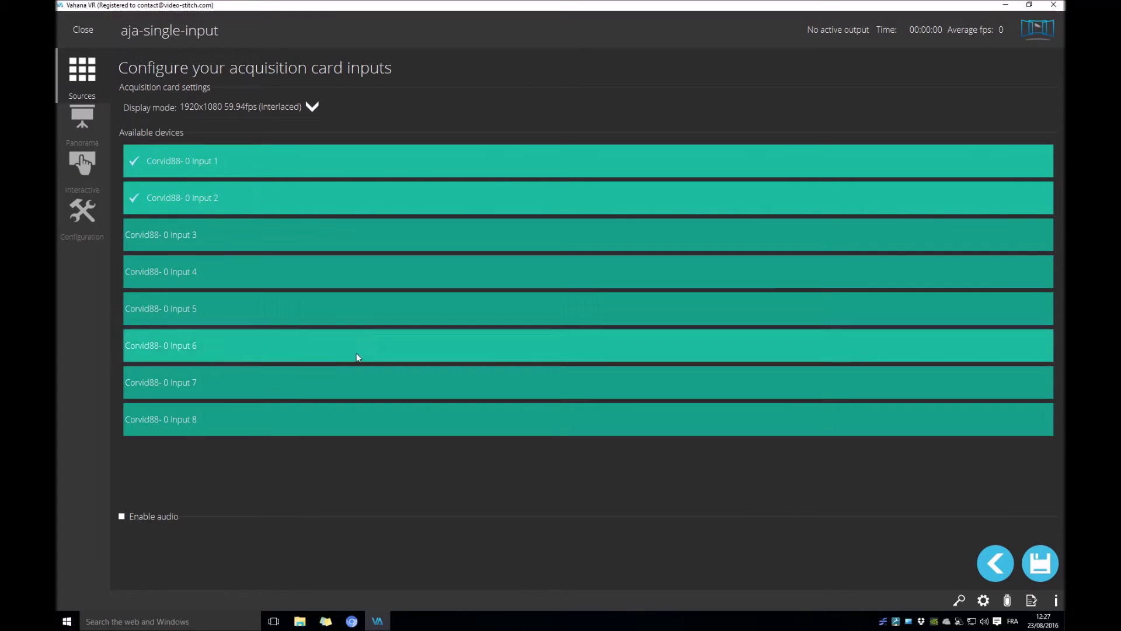
Step: Save the acquisition card input configuration of the aja-single-input project and dismiss the confirmation
click(1041, 561)
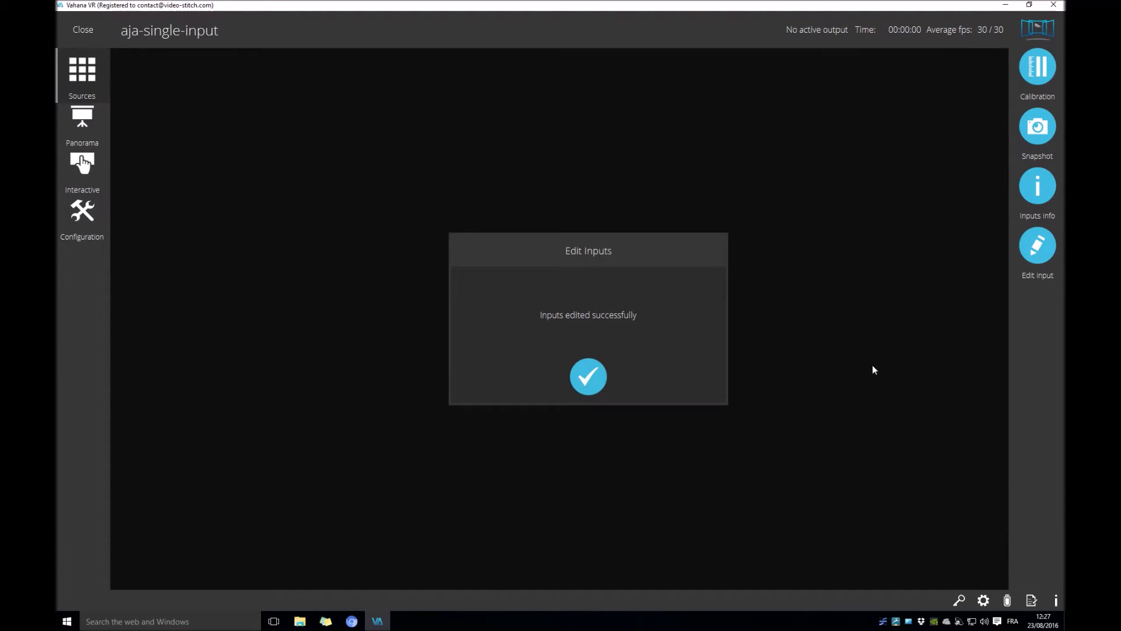
click(598, 372)
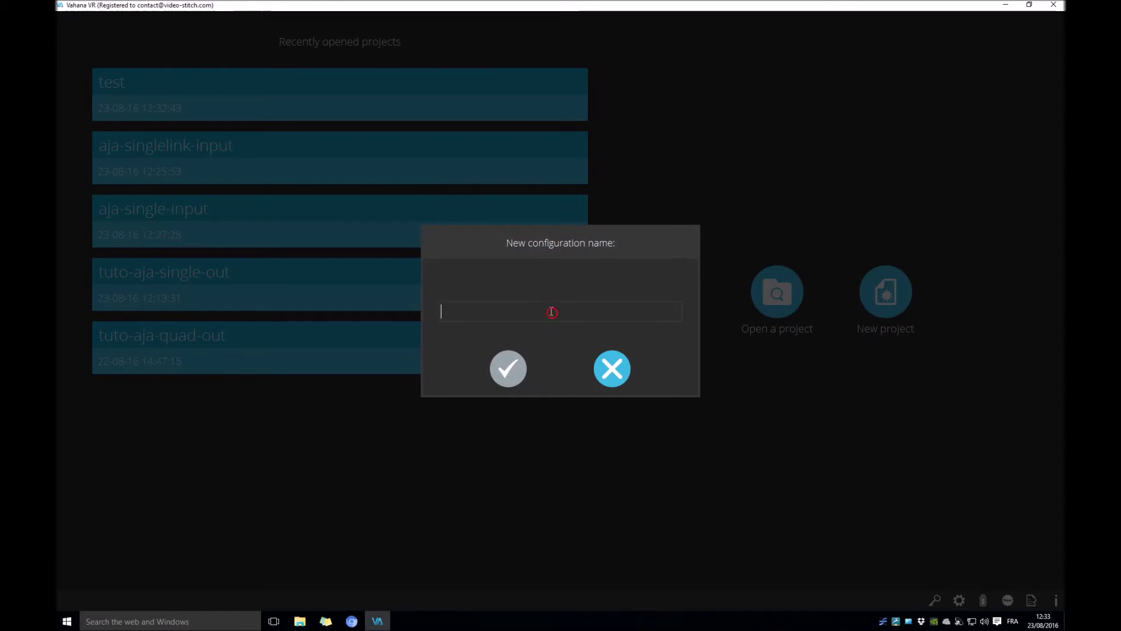
Step: Name the new project configuration aja-quad-in and create it
text(aja)
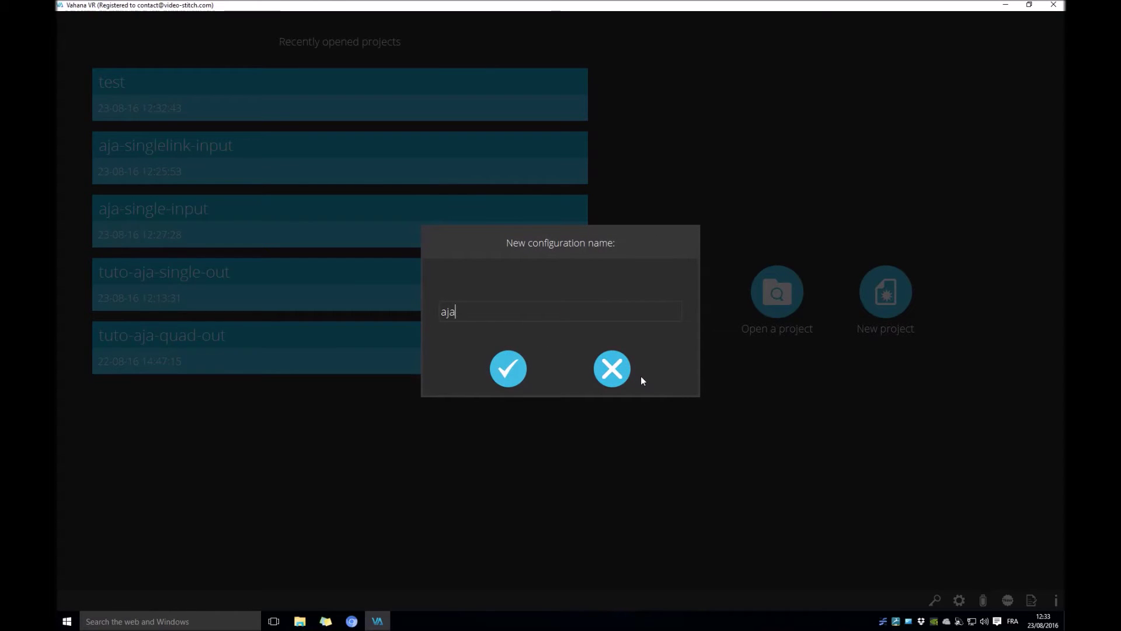
text(-quad-in)
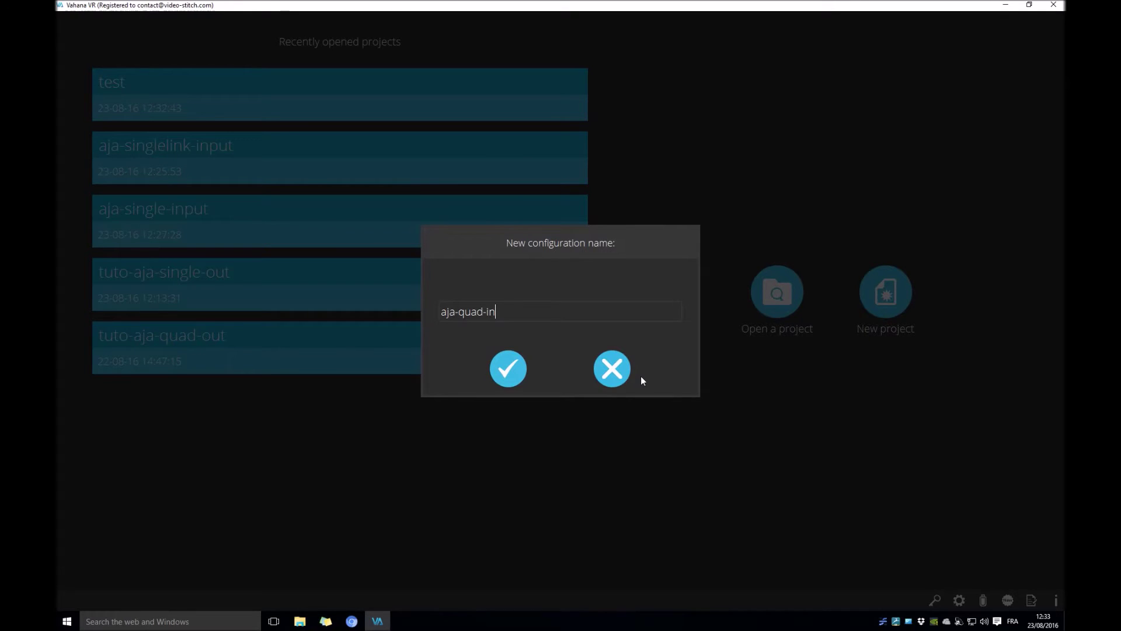
click(517, 368)
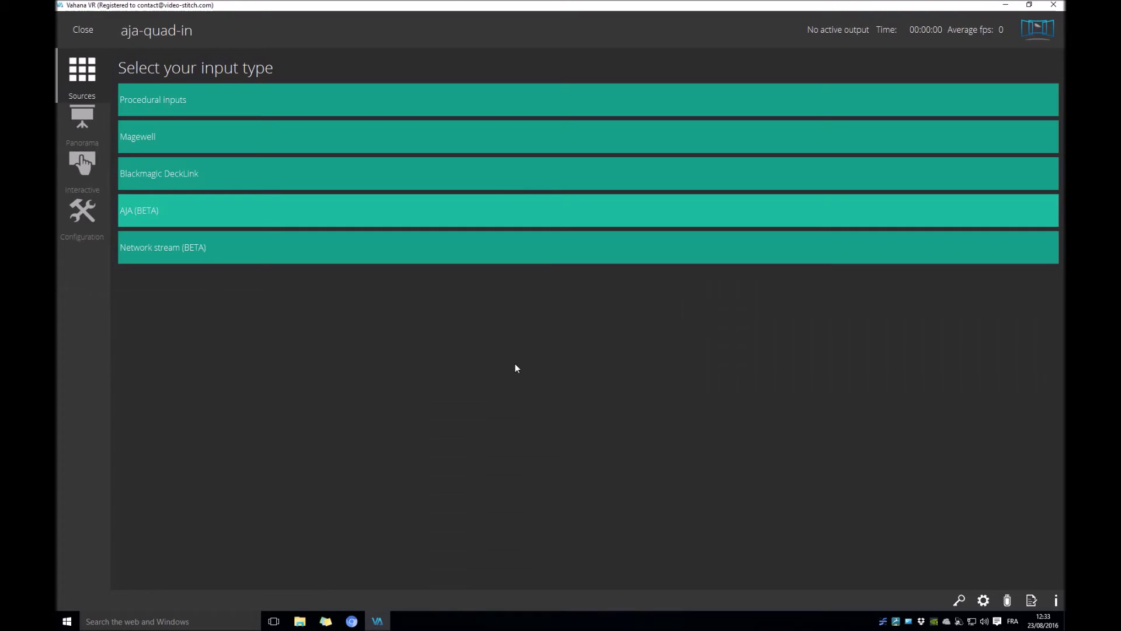
Step: Configure an AJA (BETA) source using Corvid88- 0 Input 1 with display mode 3840x2160 30fps and save the inputs
click(247, 215)
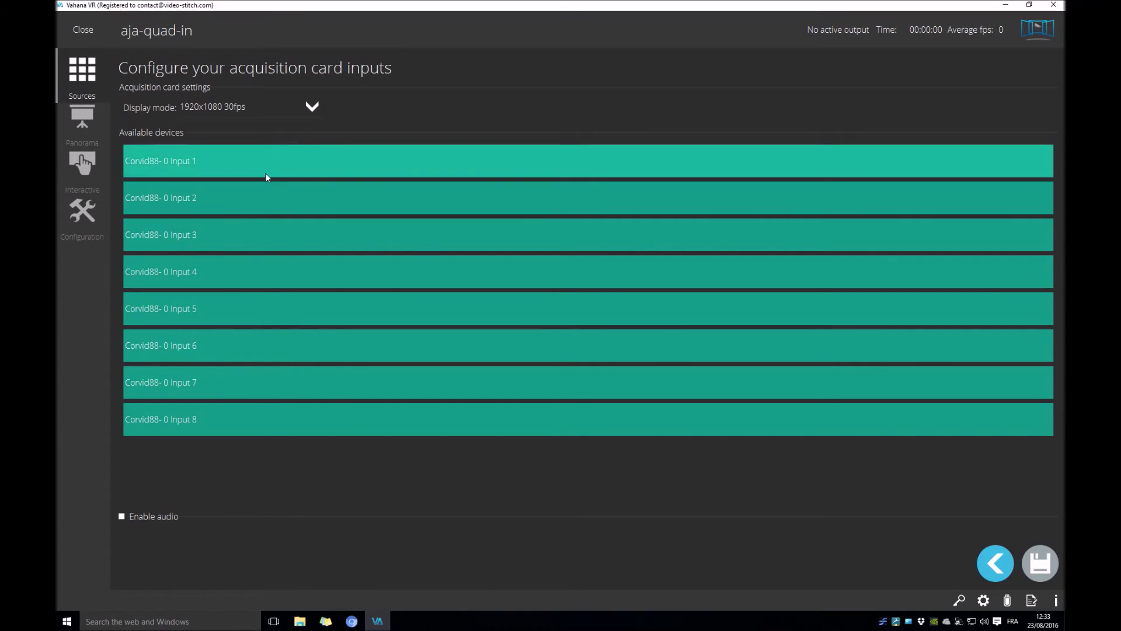
click(276, 109)
scroll(272, 146, down, 3)
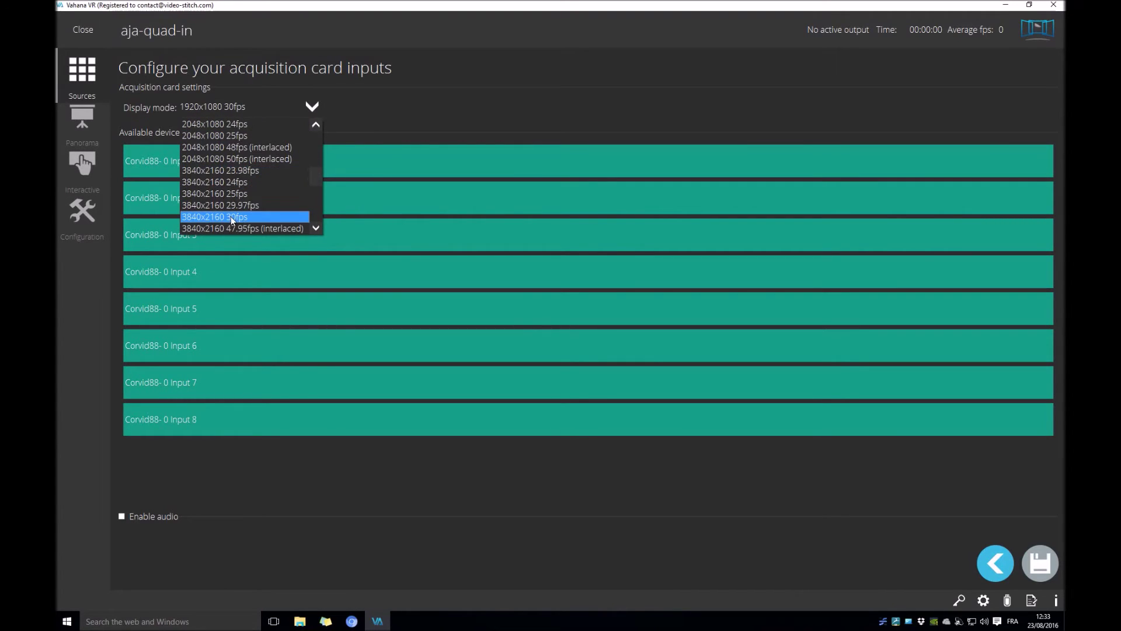
click(230, 217)
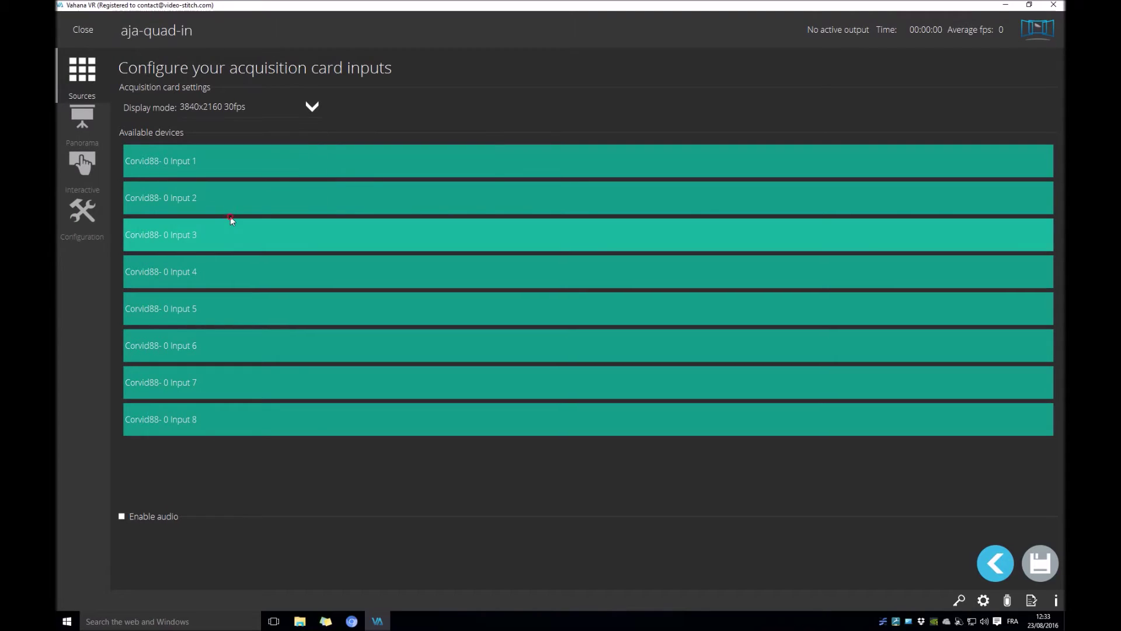
click(223, 159)
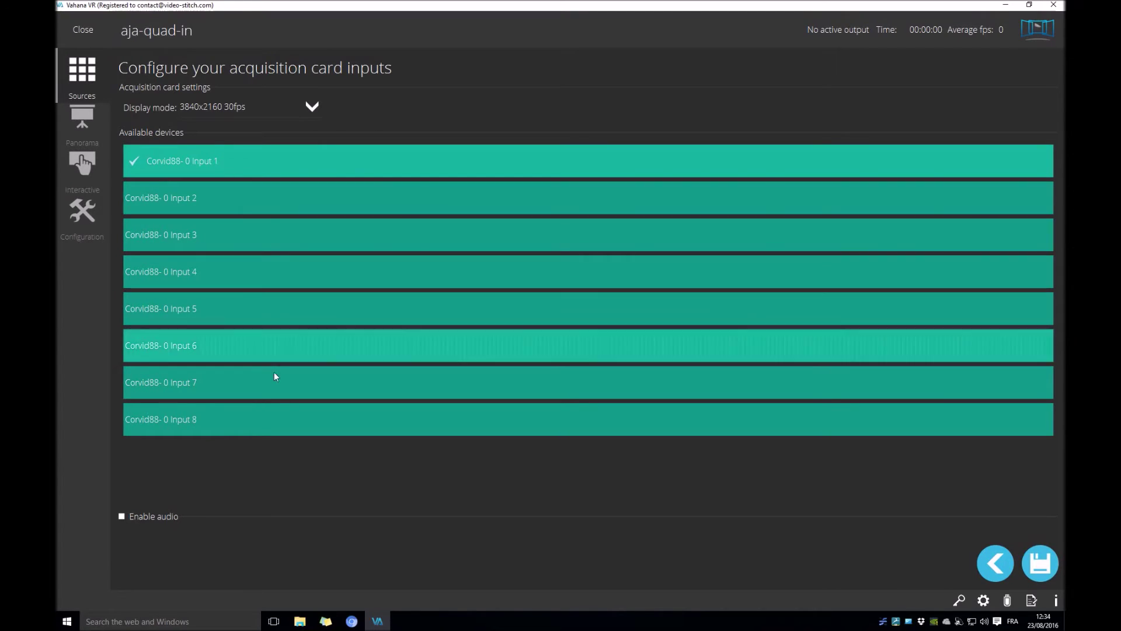
click(1040, 574)
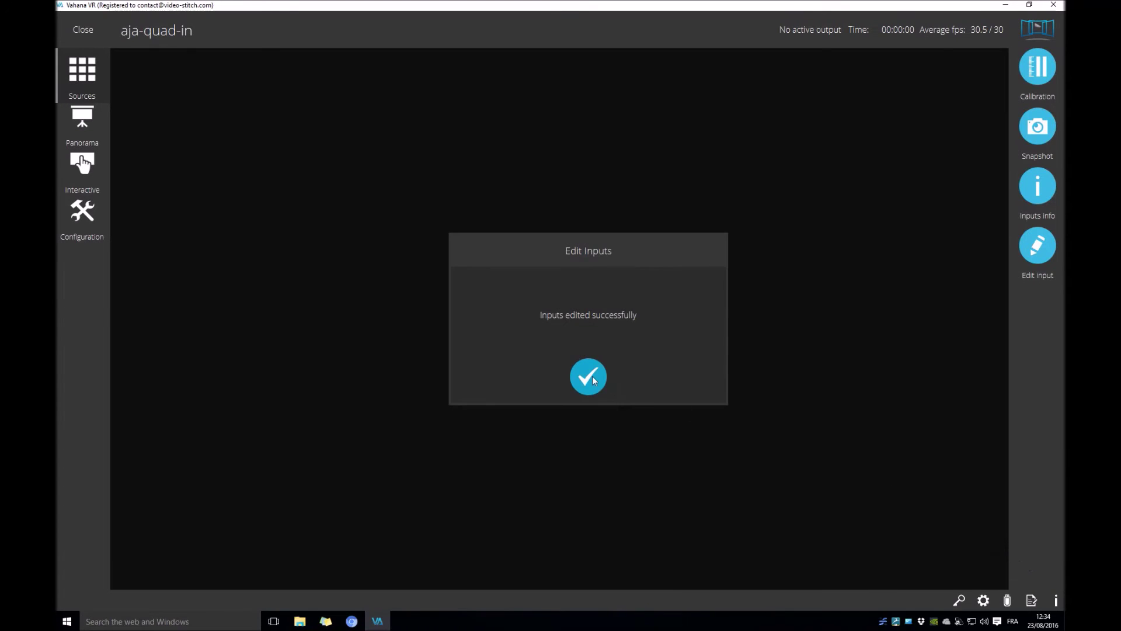
click(591, 376)
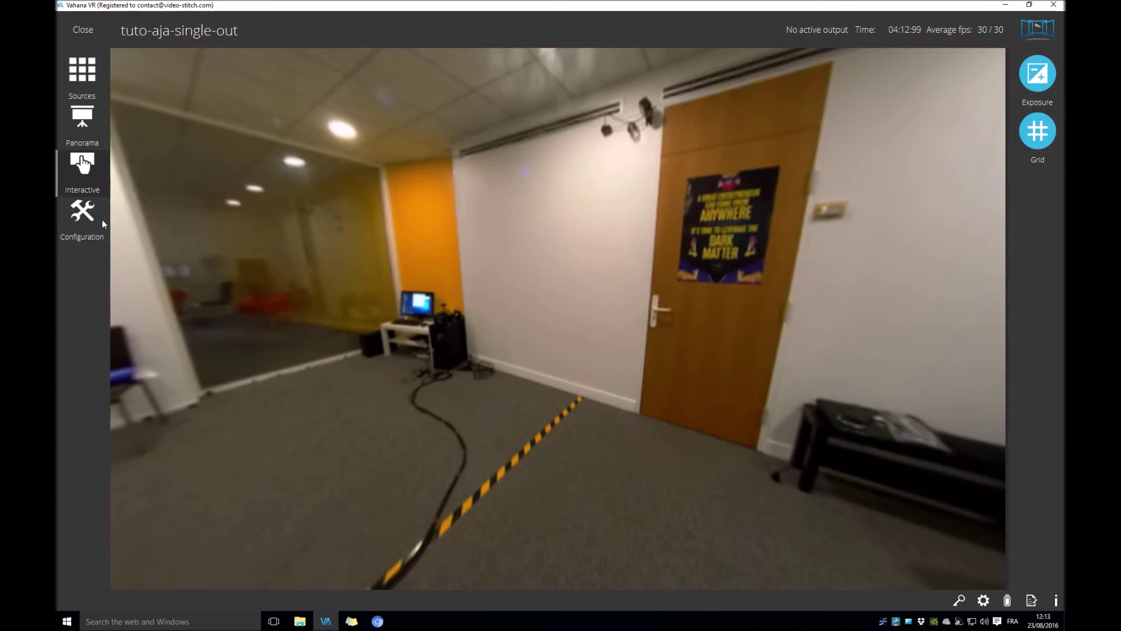
Step: Check the panorama width and height in the configuration of the tuto-aja-single-out project
click(89, 219)
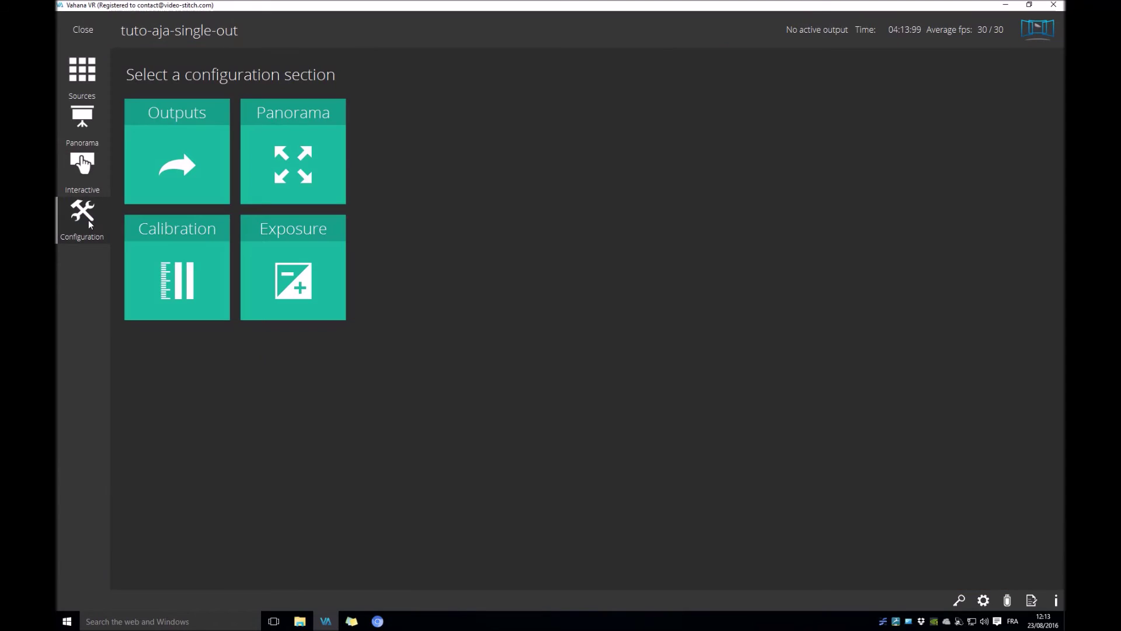
click(295, 136)
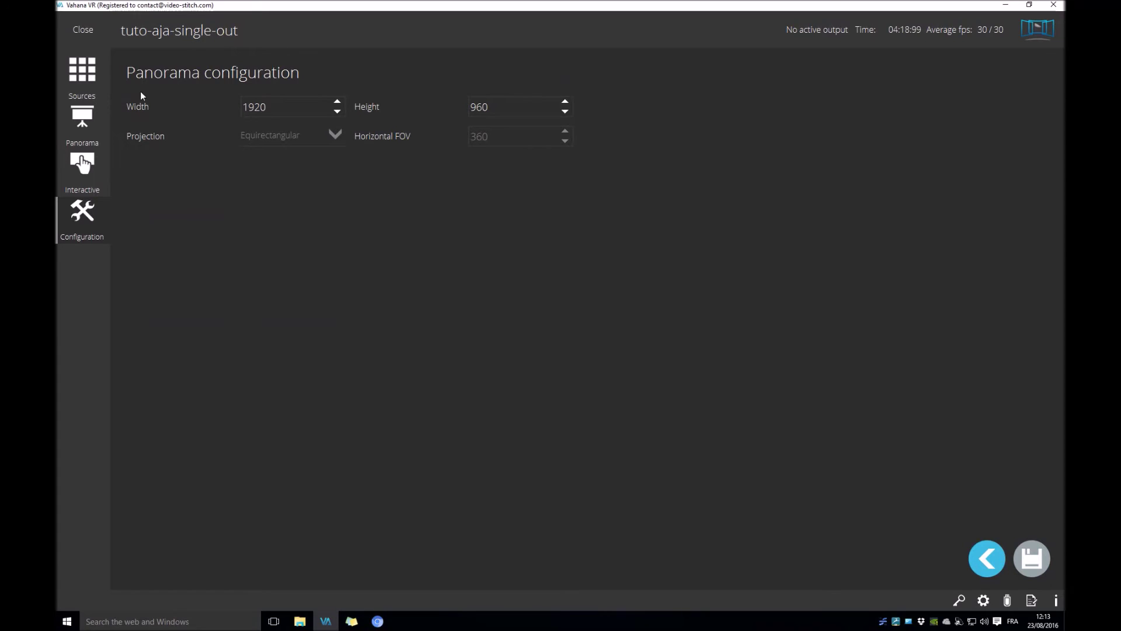
click(985, 560)
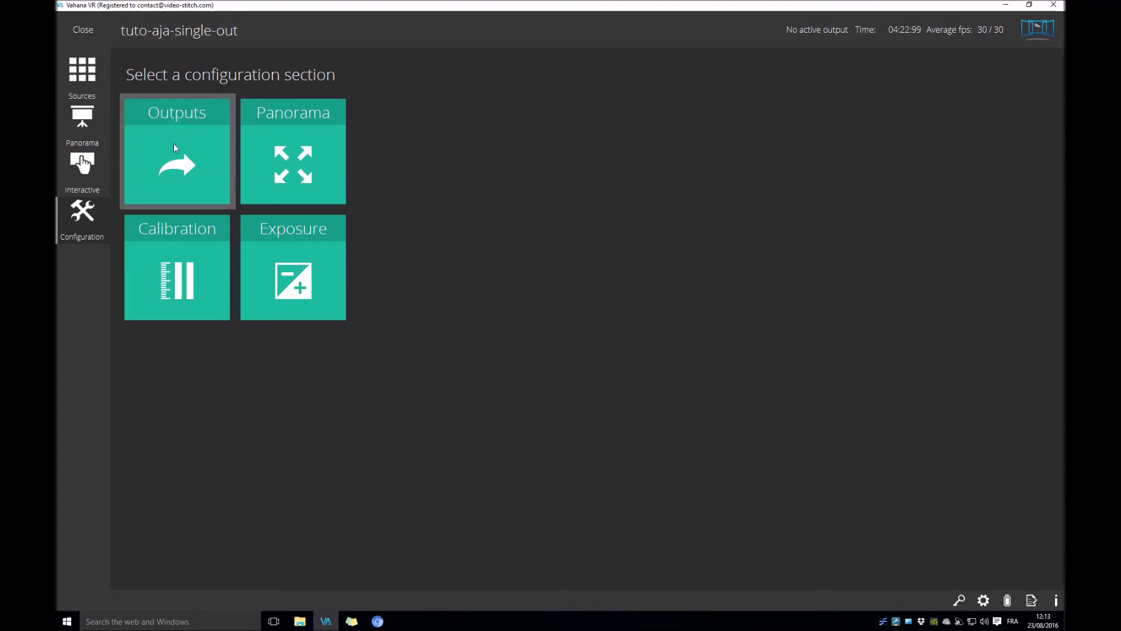
Step: Add Corvid88- 0 Output 1 as an output with display mode 1920x1080 30fps and start it from the interactive view
click(163, 141)
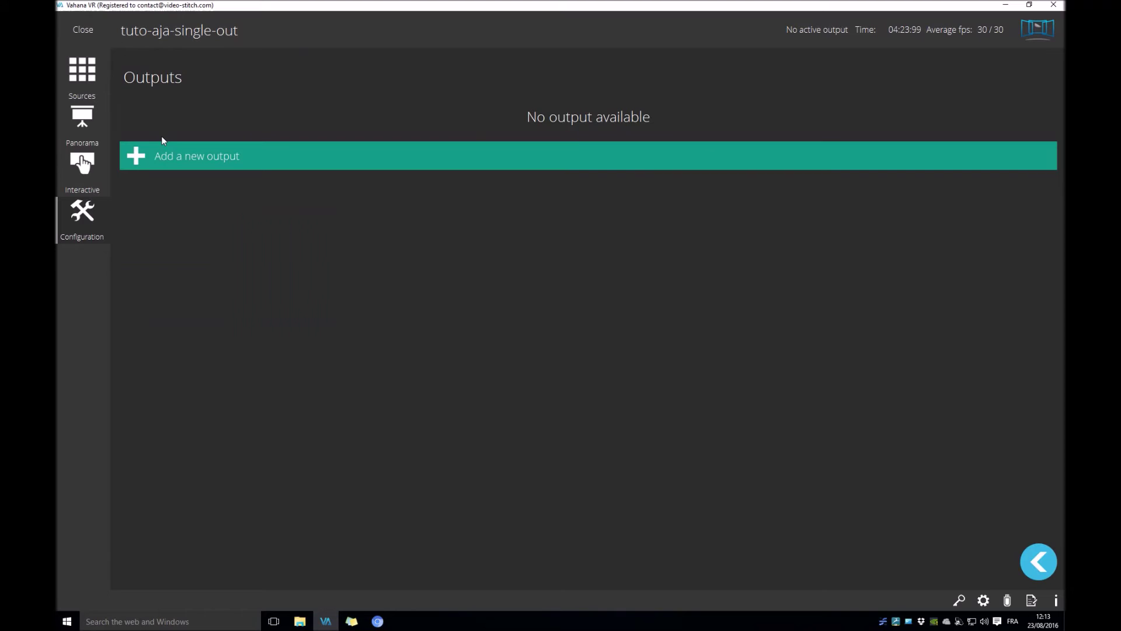
click(233, 157)
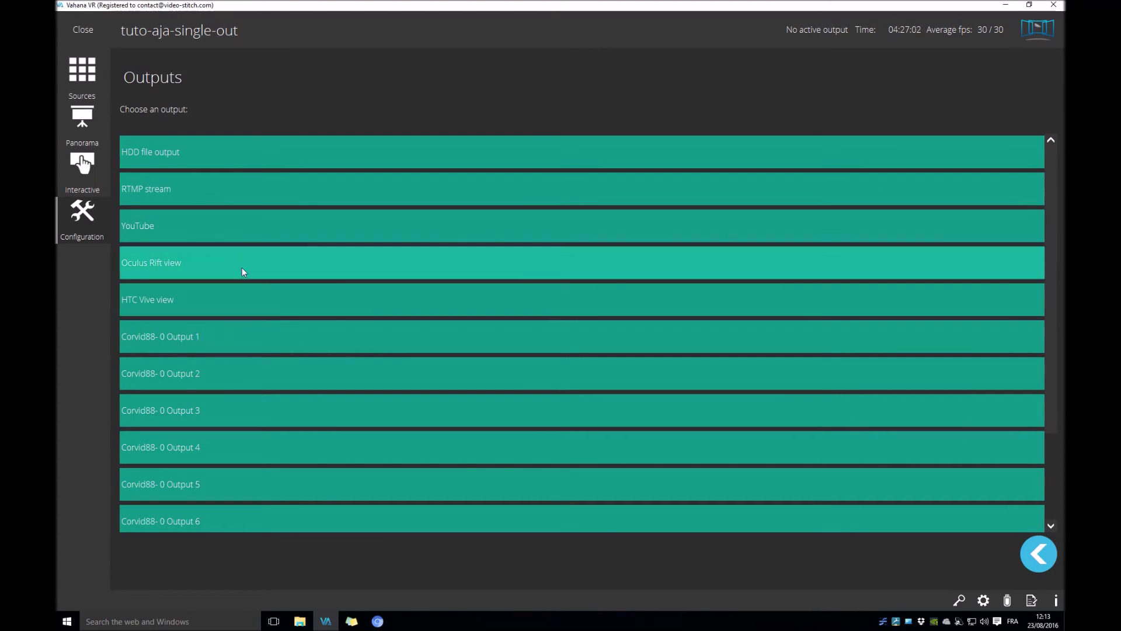
click(261, 346)
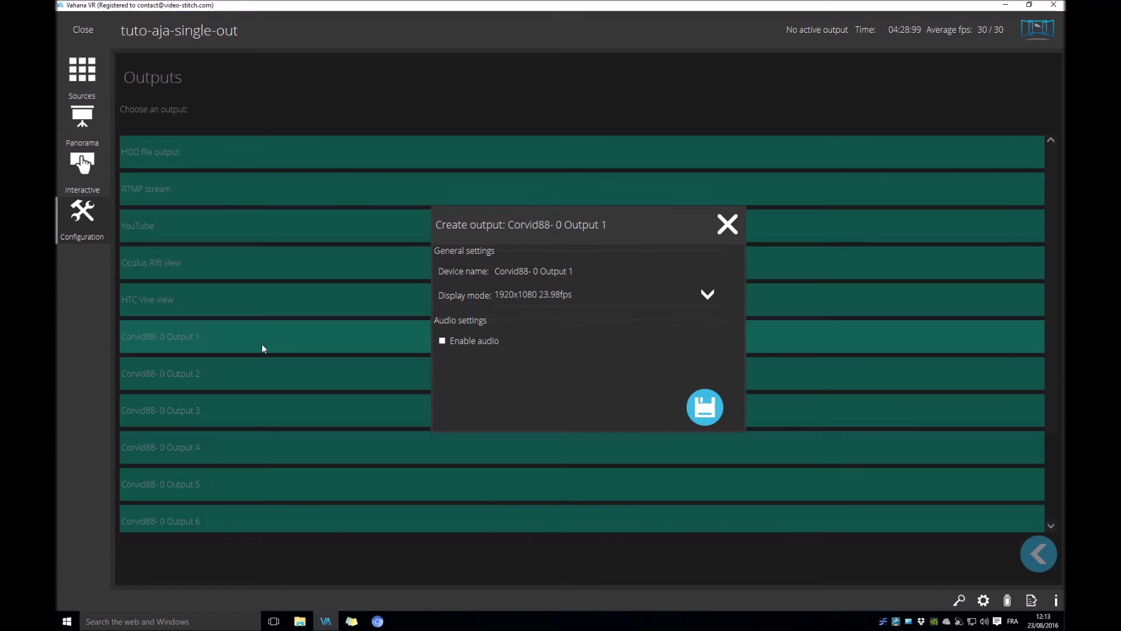
click(615, 296)
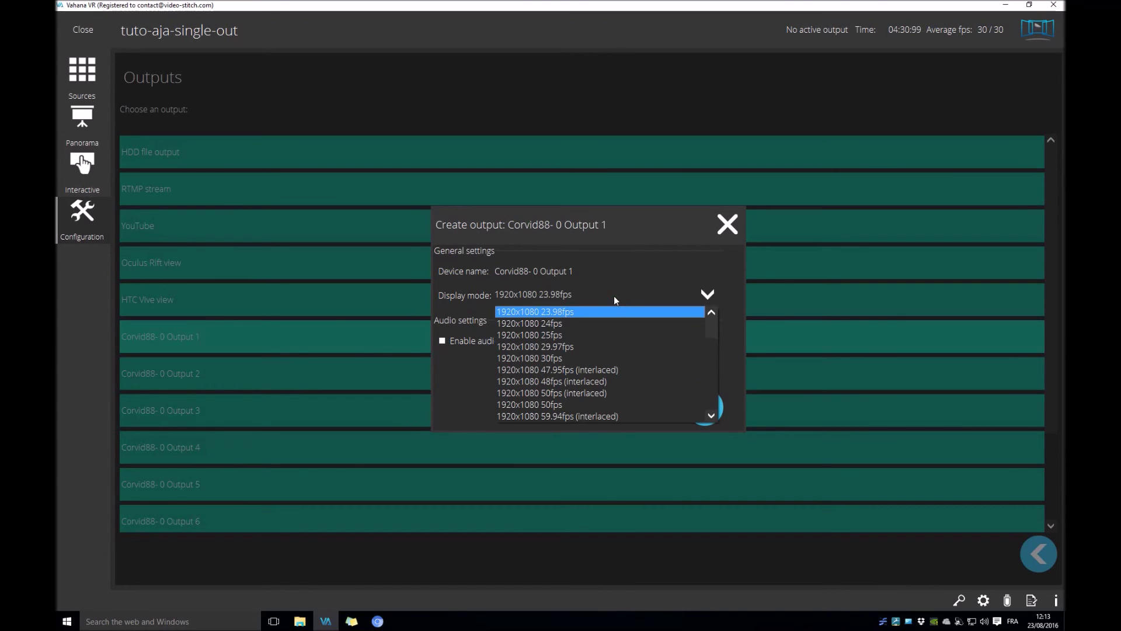
click(577, 358)
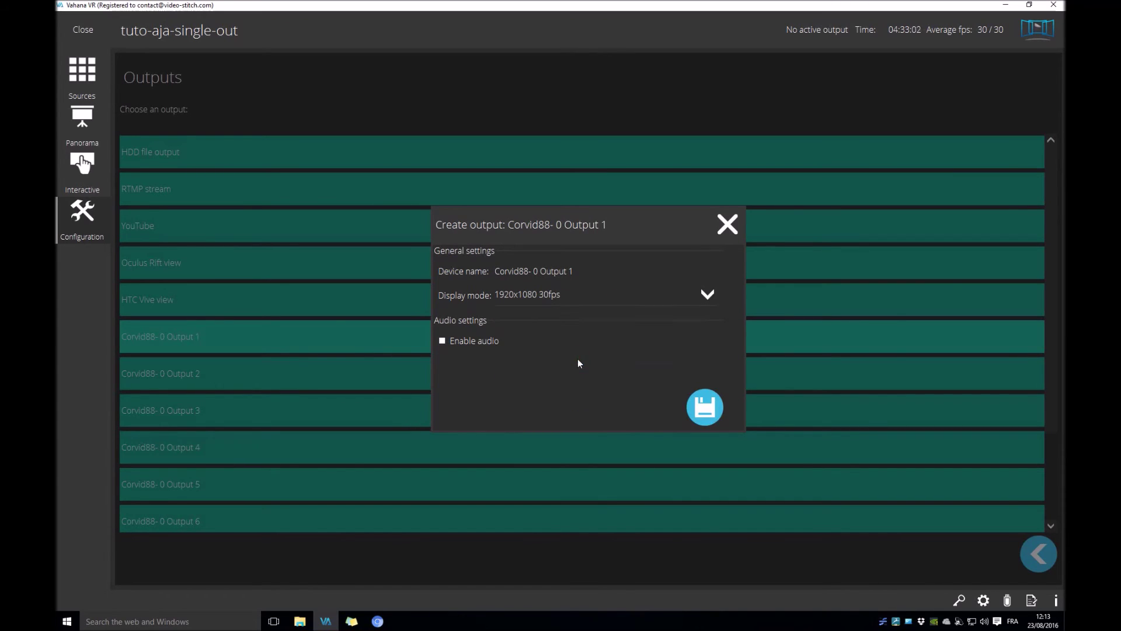
click(710, 409)
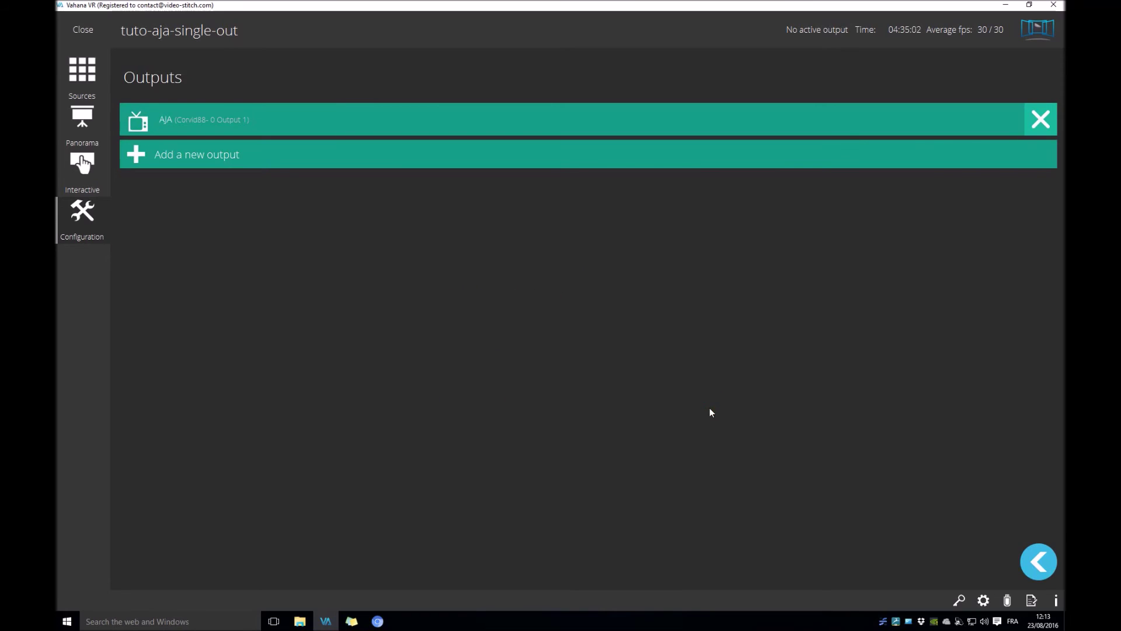
click(91, 178)
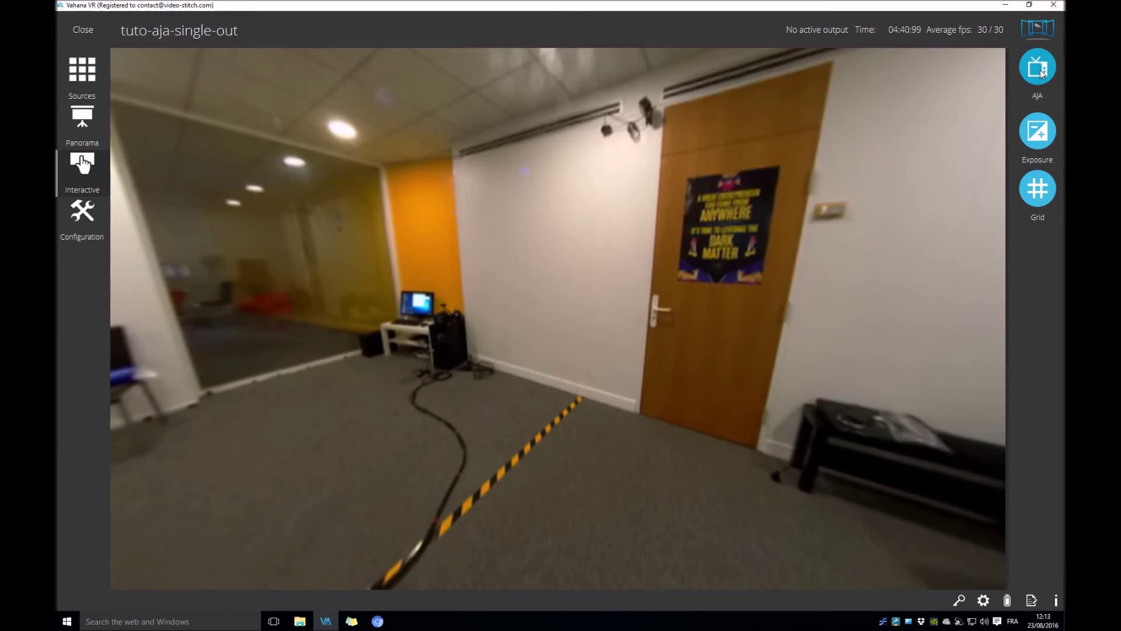
click(1038, 69)
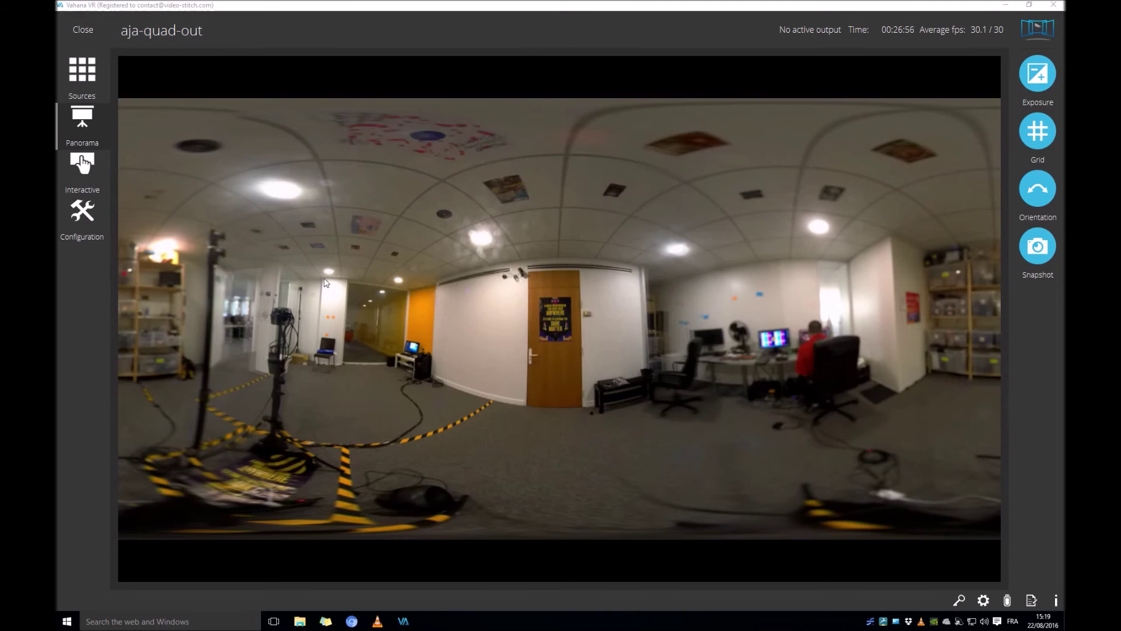
Step: Set the panorama size of the aja-quad-out project to 3840 wide by 1920 high and save it
click(78, 214)
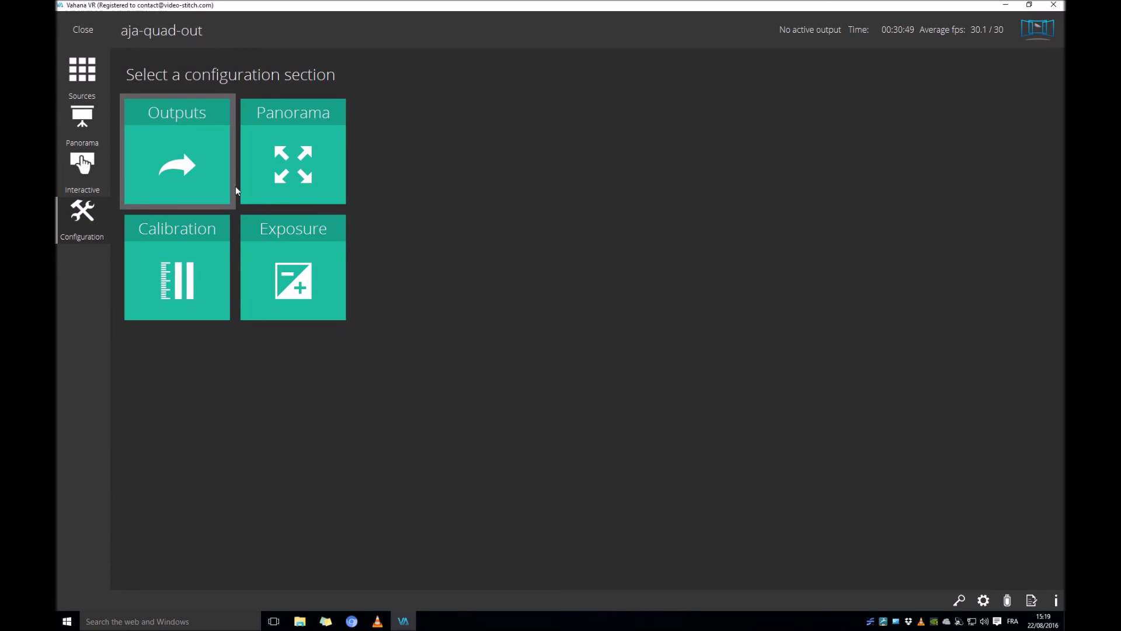
click(310, 177)
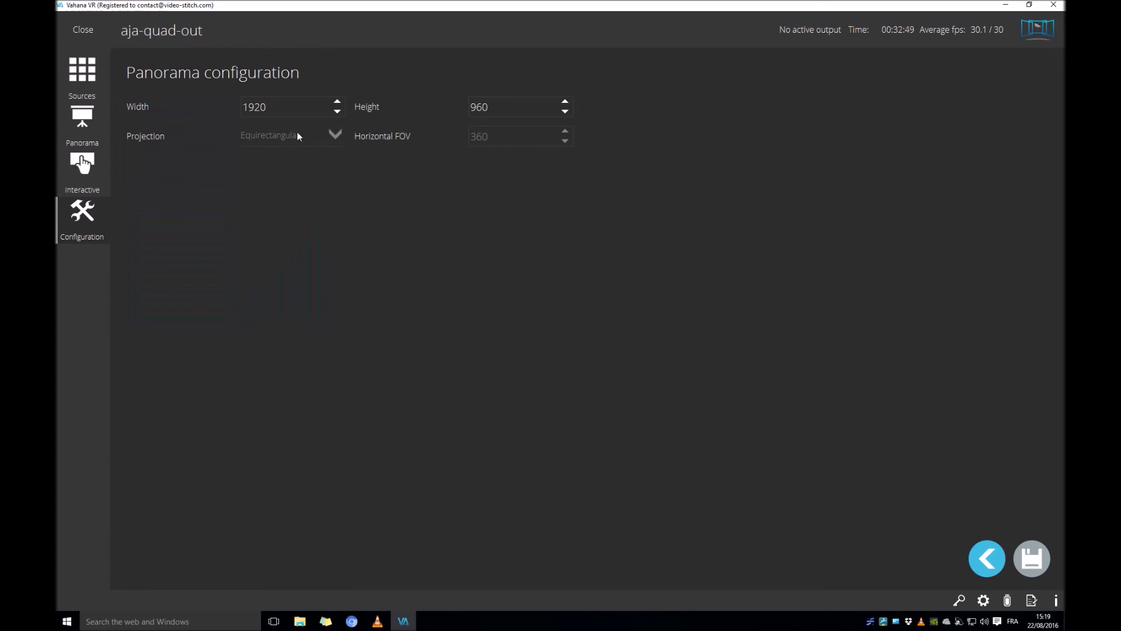
double_click(290, 108)
text(3840)
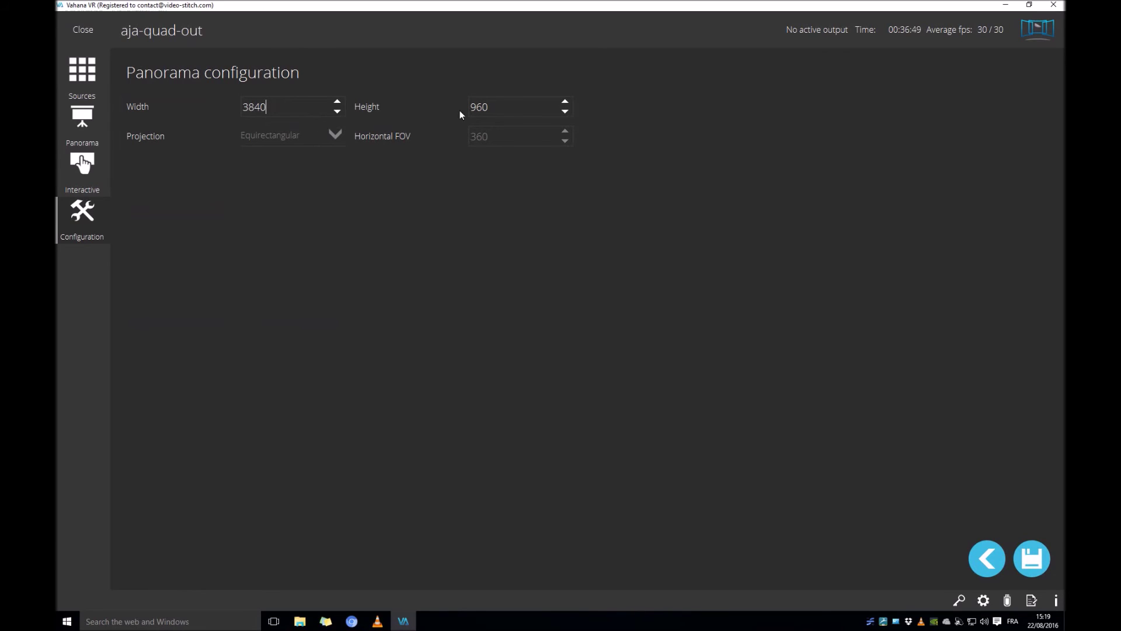
drag(494, 107, 468, 106)
text(1920)
click(1030, 557)
click(987, 559)
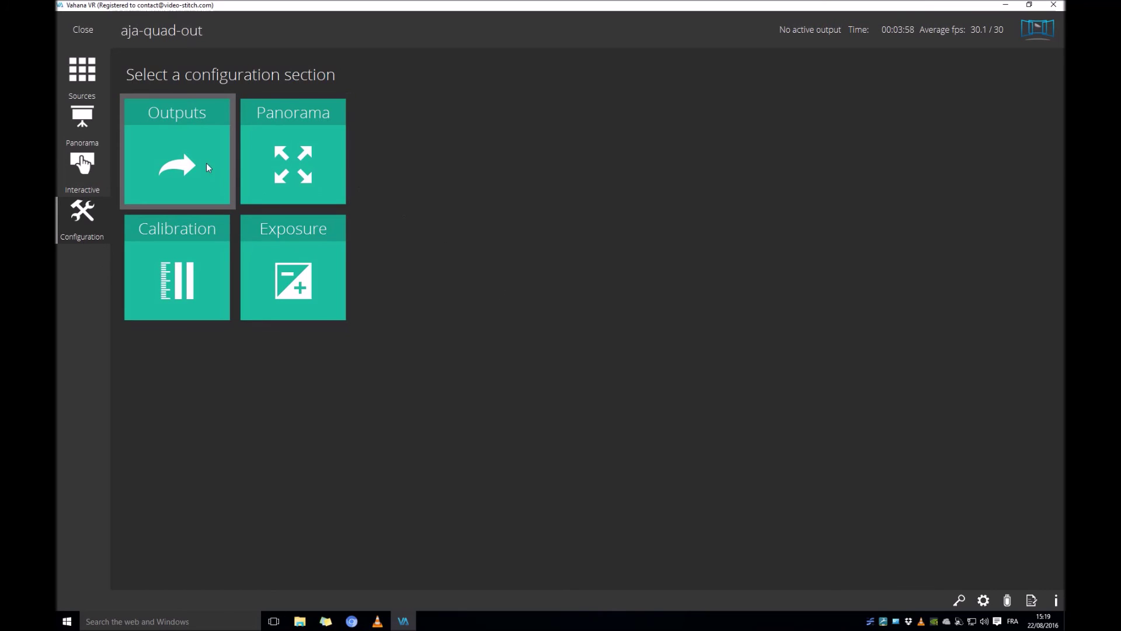
Step: Add Corvid88- 0 Output 1 as an output with display mode 3840x2160 30fps and start it from the panorama view
click(207, 165)
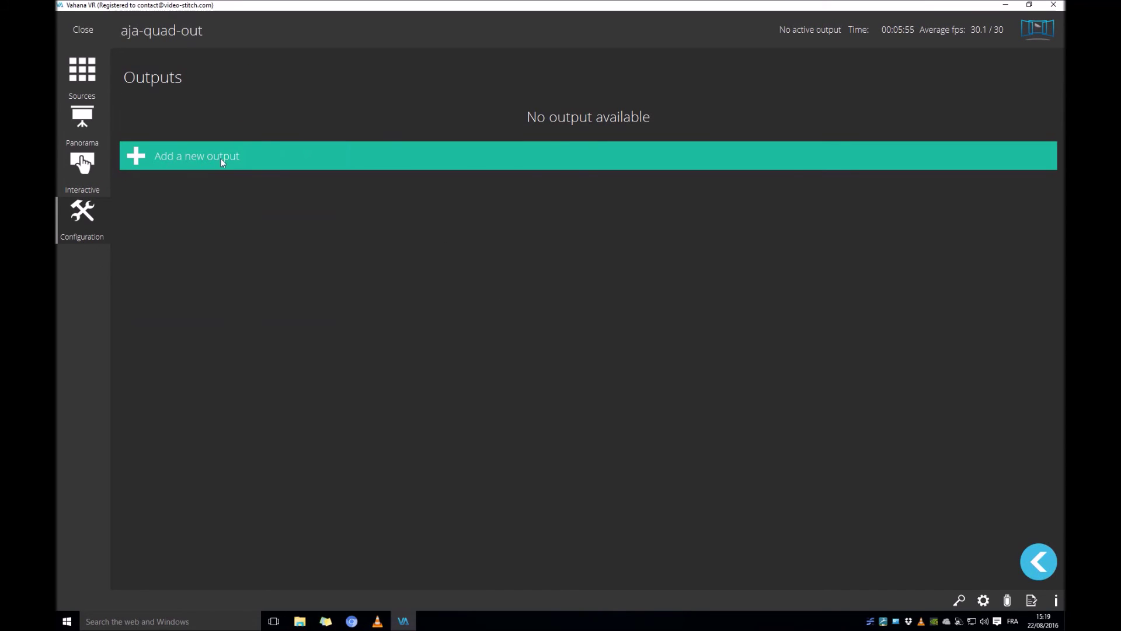
click(221, 159)
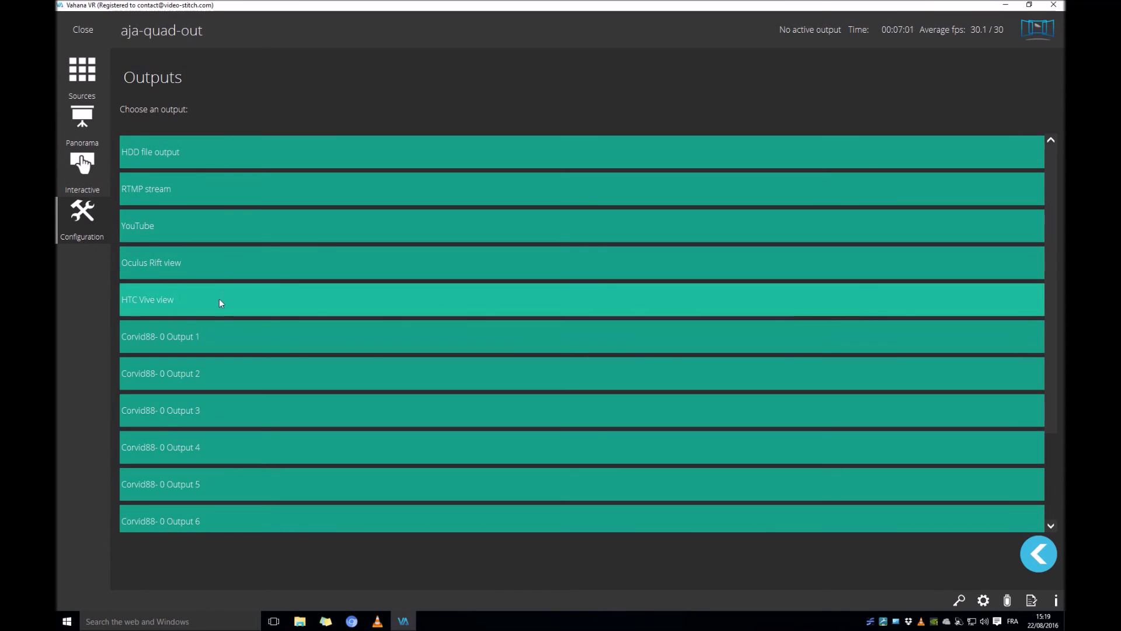
click(223, 338)
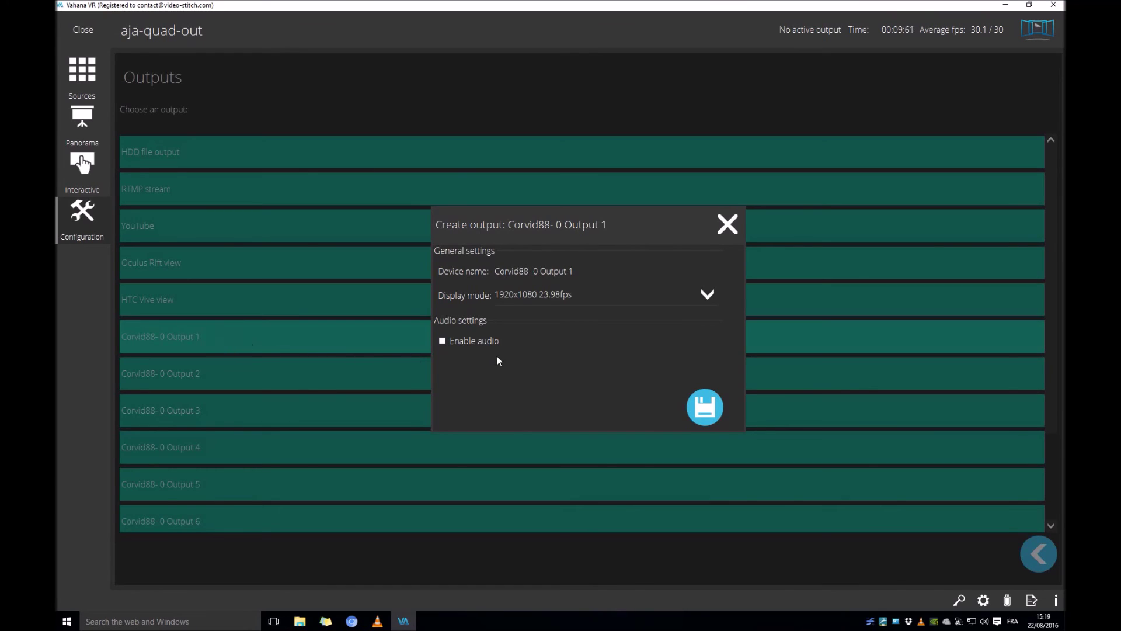
click(547, 296)
scroll(548, 343, down, 5)
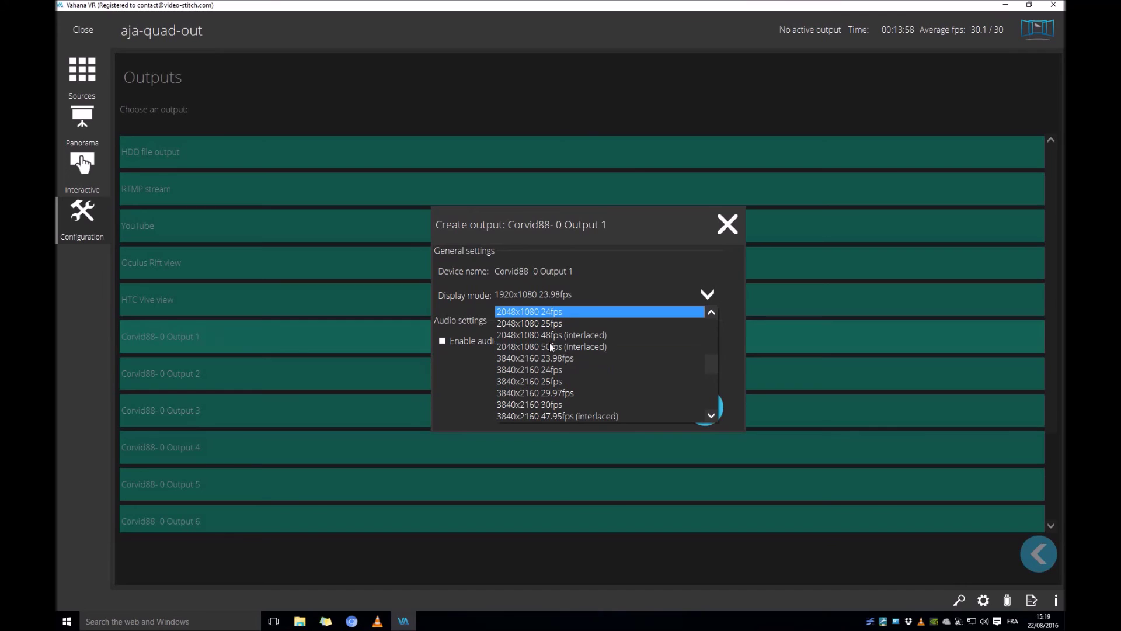
click(540, 403)
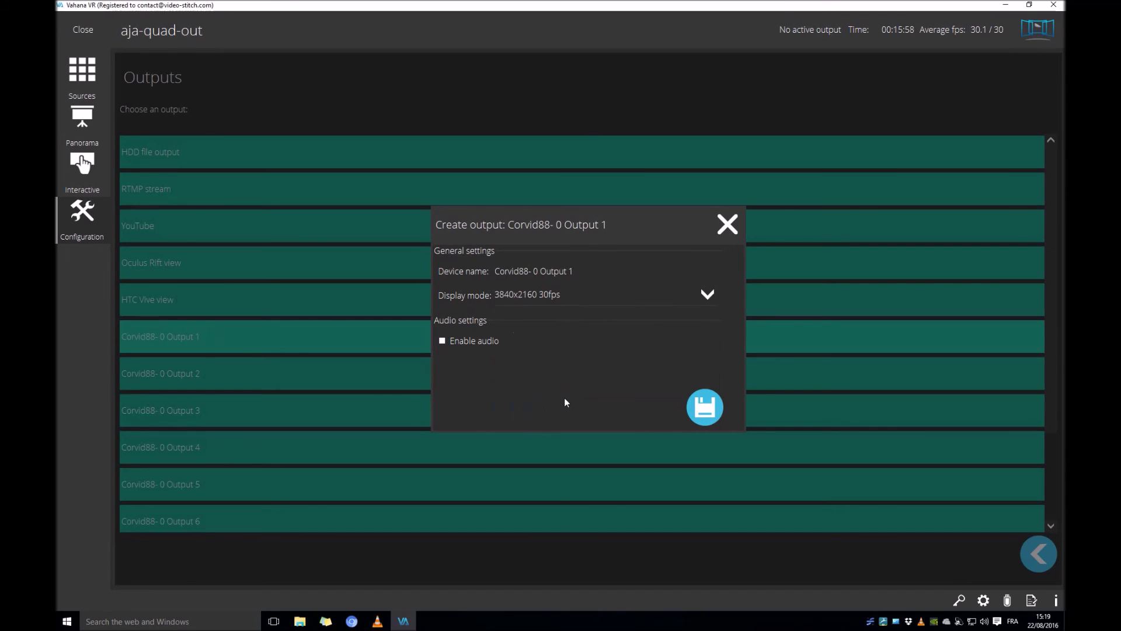
click(706, 409)
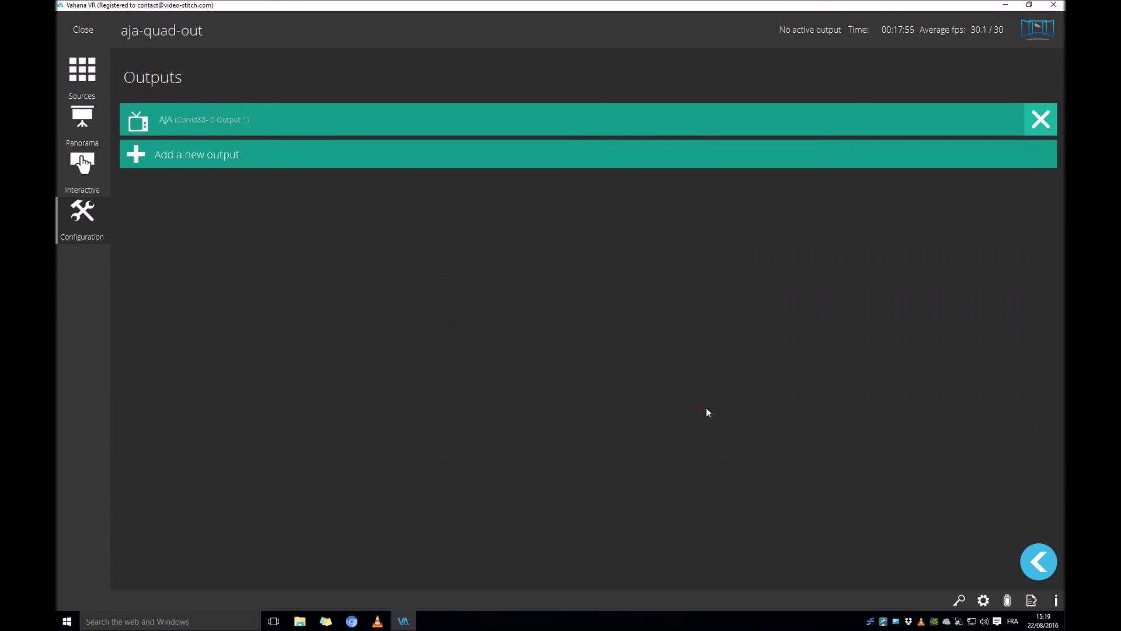
click(81, 122)
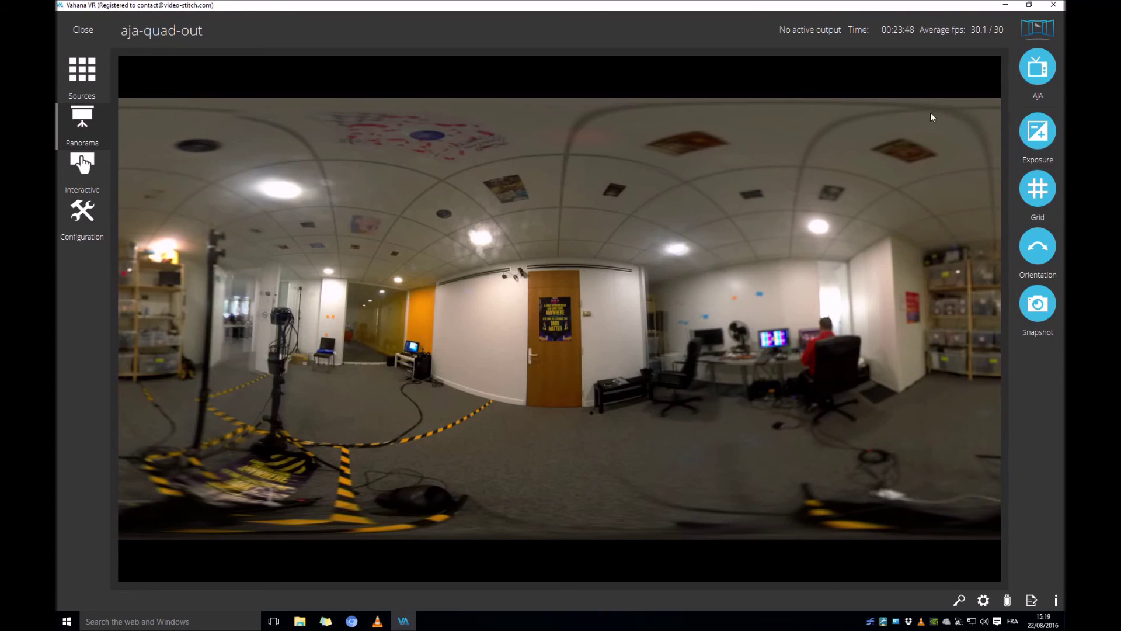
click(1038, 67)
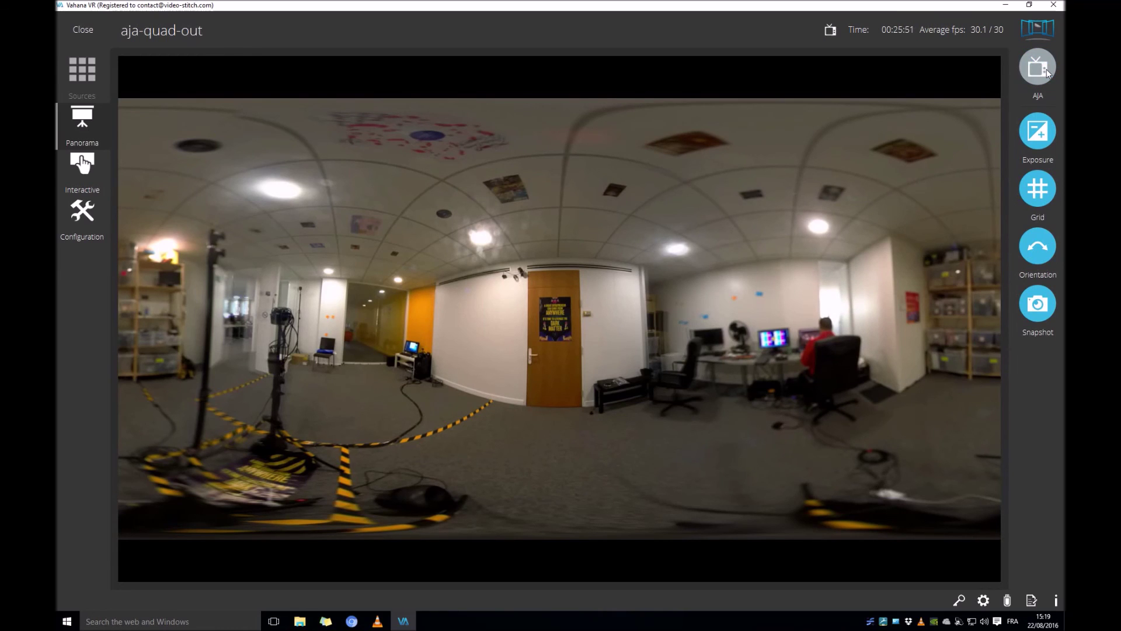